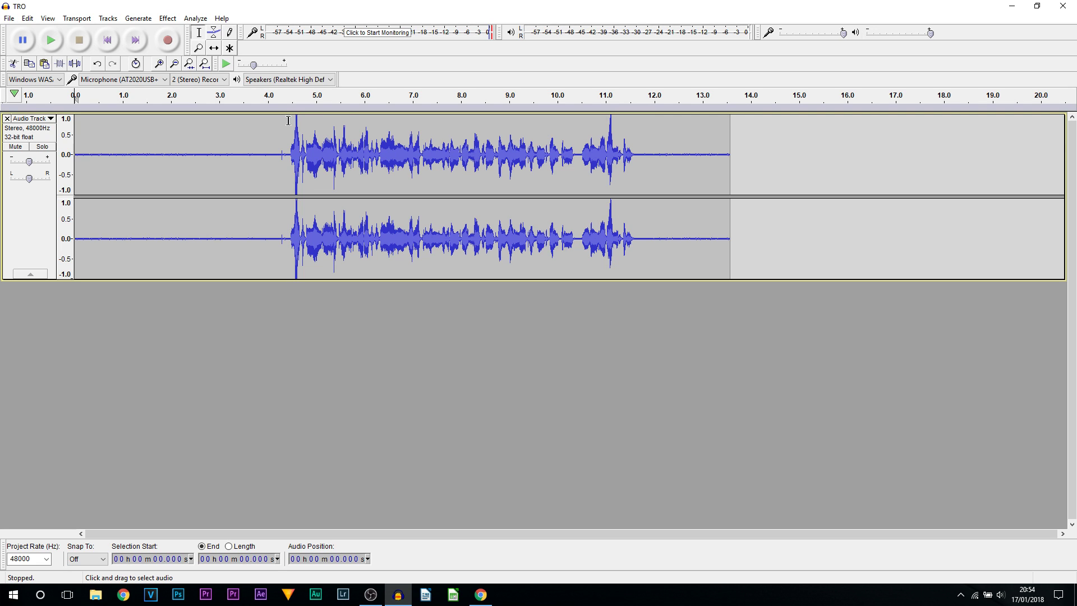
Step: Capture a noise profile from the silent first four seconds of the track
left_click_drag(271, 156, 74, 148)
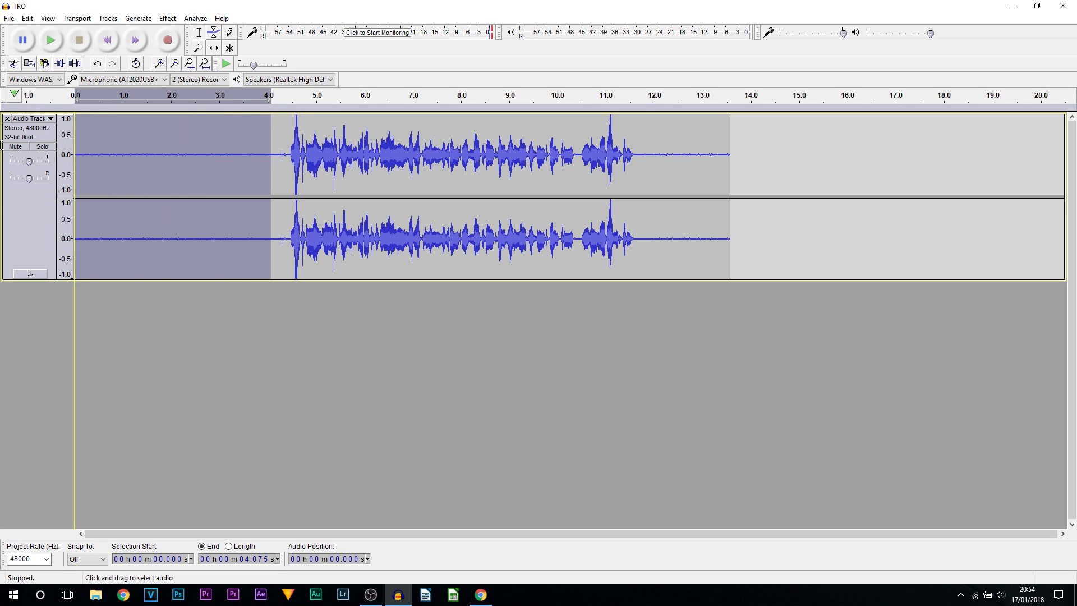
left_click(80, 151)
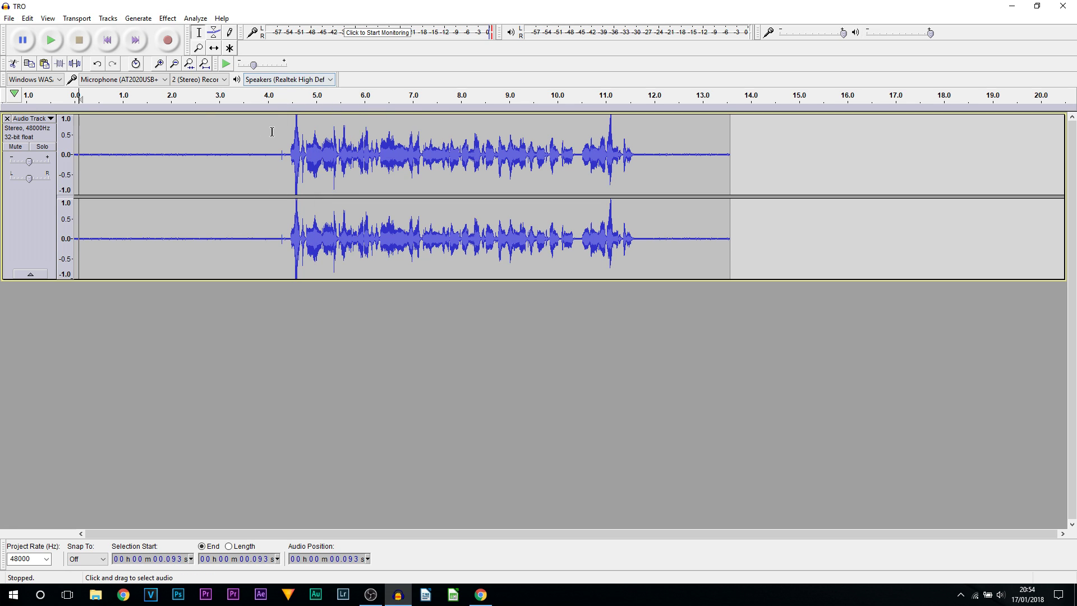
left_click_drag(274, 147, 3, 142)
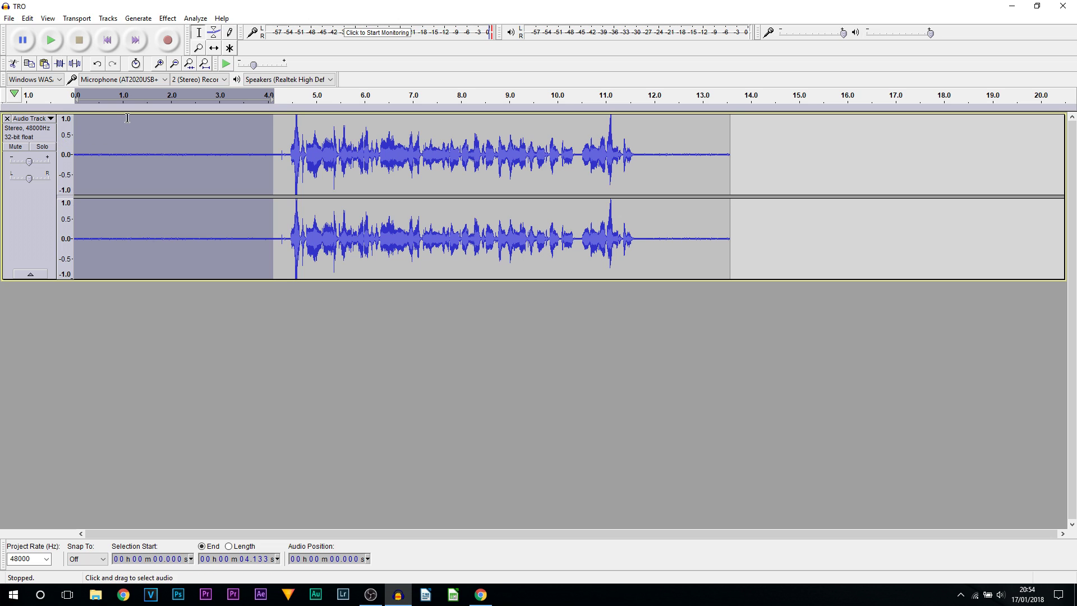
left_click(173, 21)
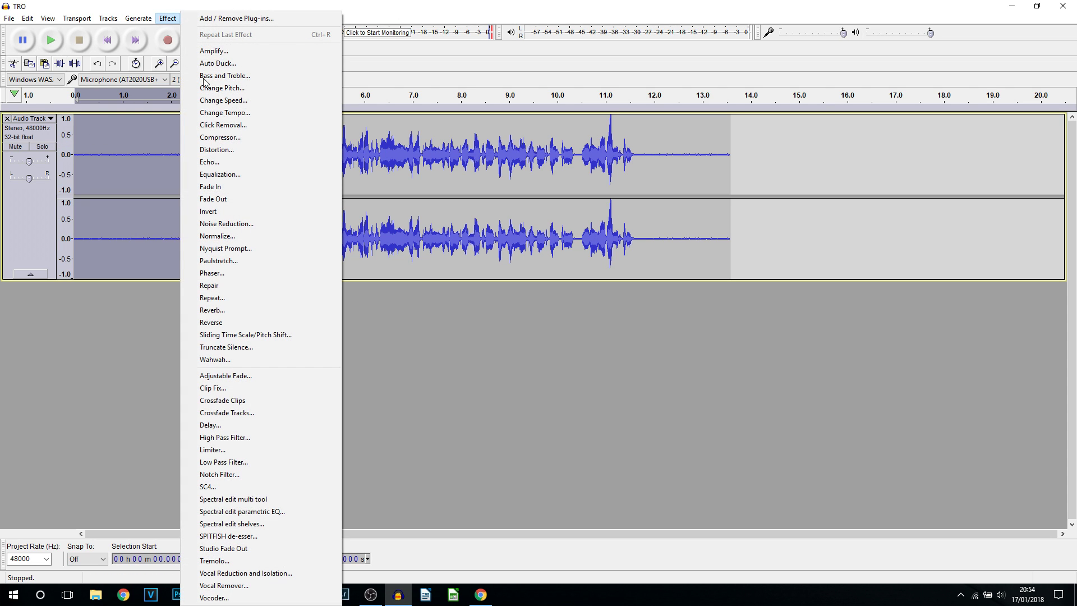
left_click(269, 227)
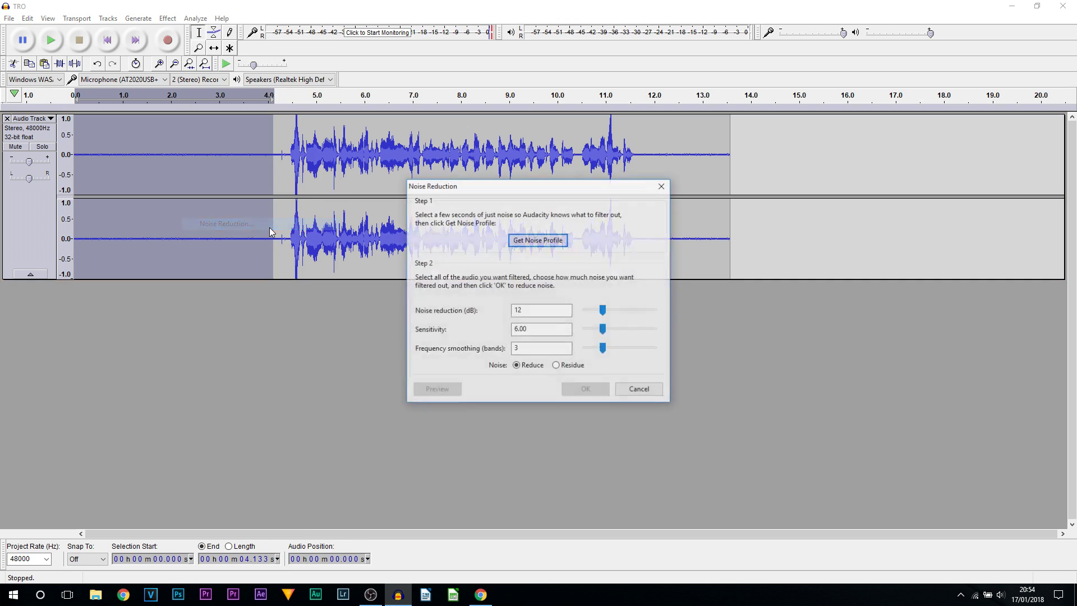
left_click(542, 245)
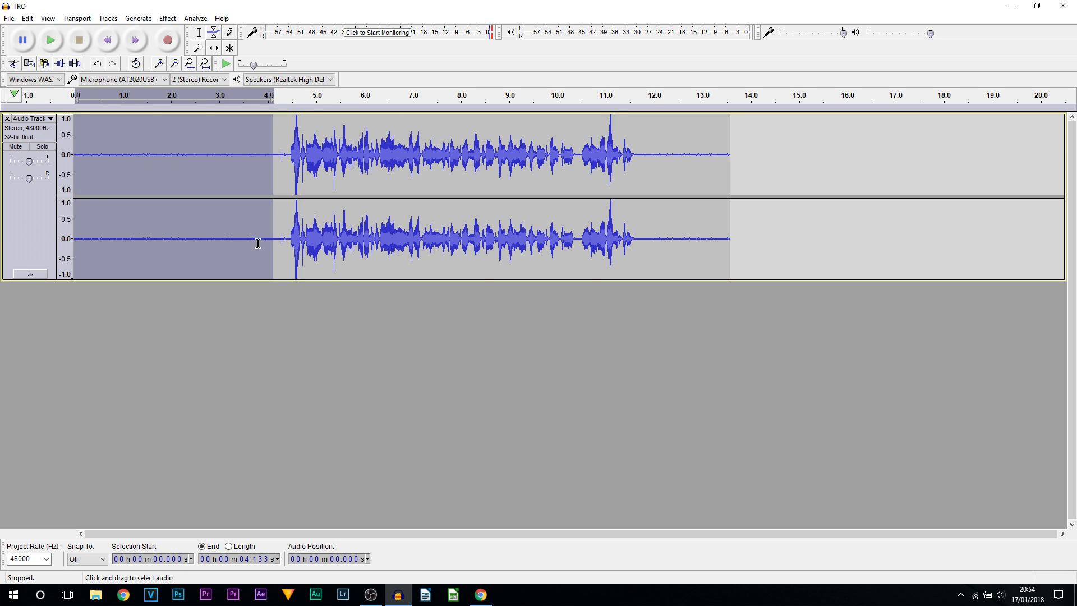
Step: Apply Noise Reduction to the whole stereo track using that profile
left_click(29, 227)
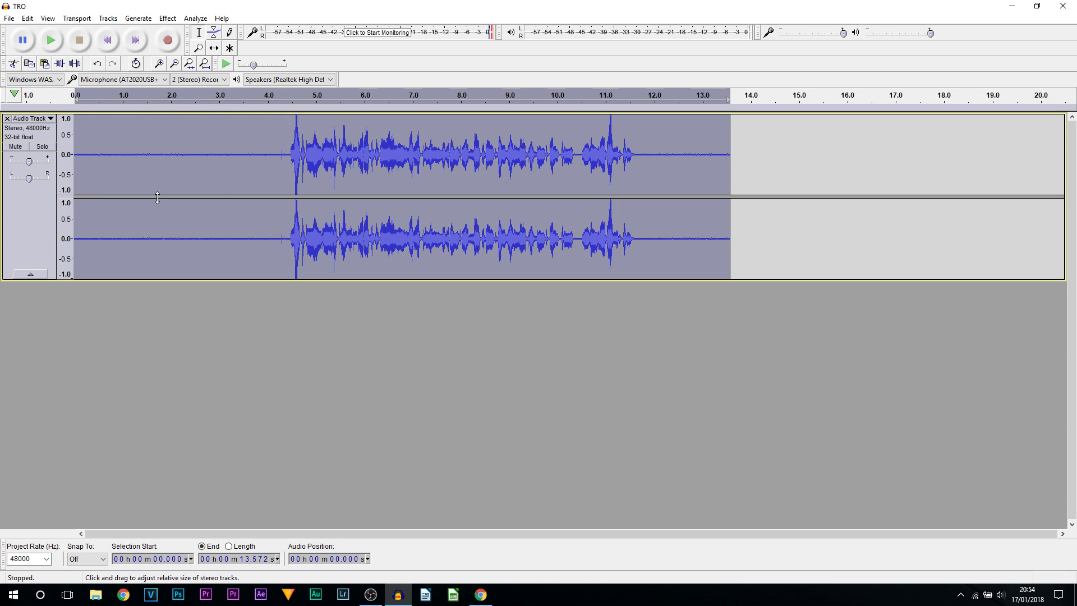
left_click(167, 18)
left_click(265, 222)
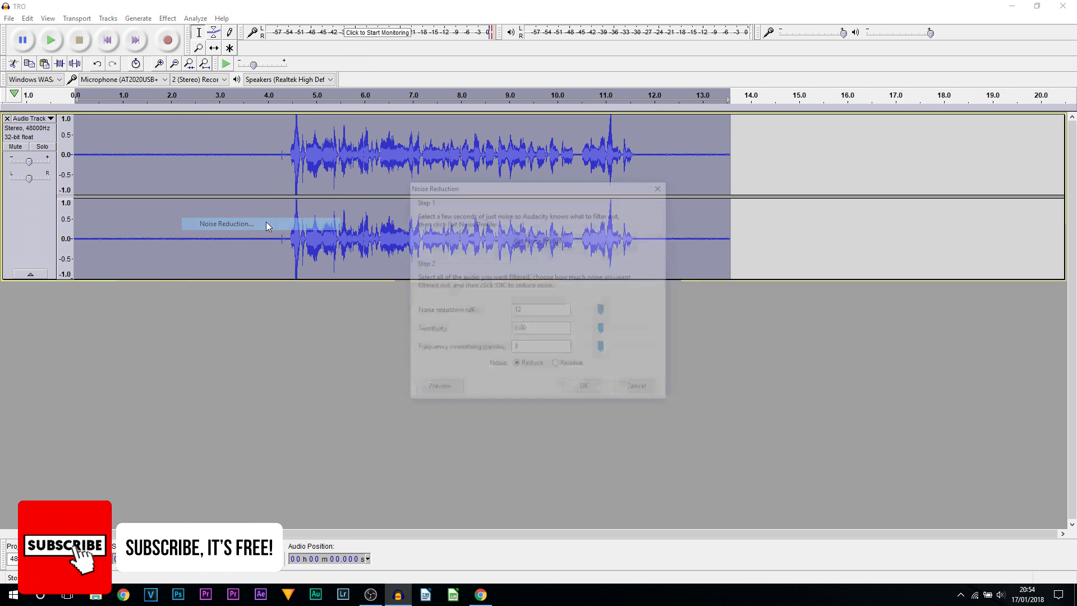
left_click(586, 389)
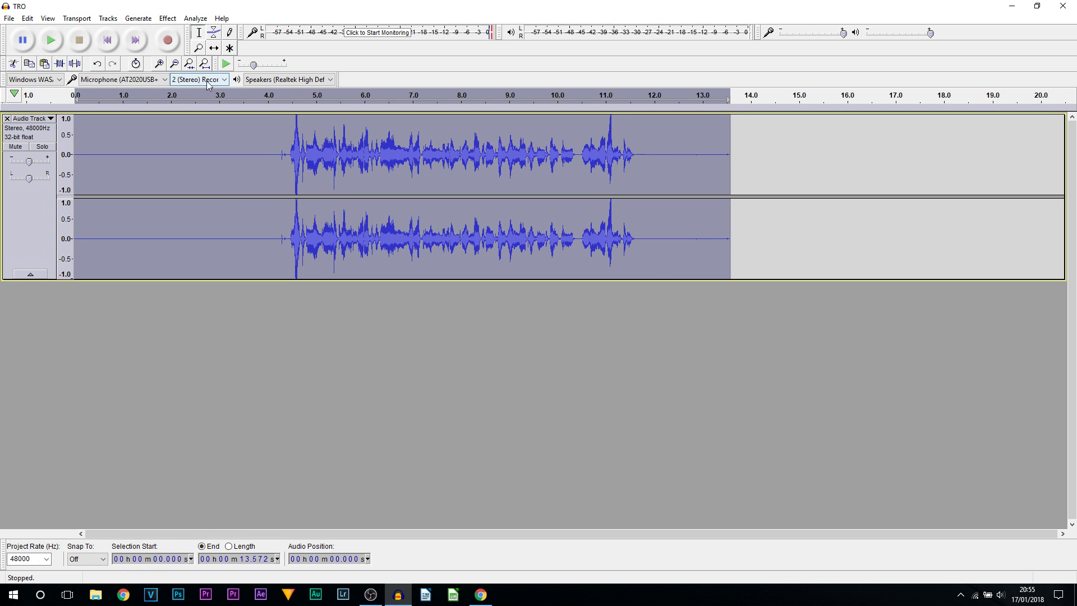
Step: Normalize the track to -1.0 dB, then compress it at -12 dB threshold, 2:1 ratio
left_click(168, 18)
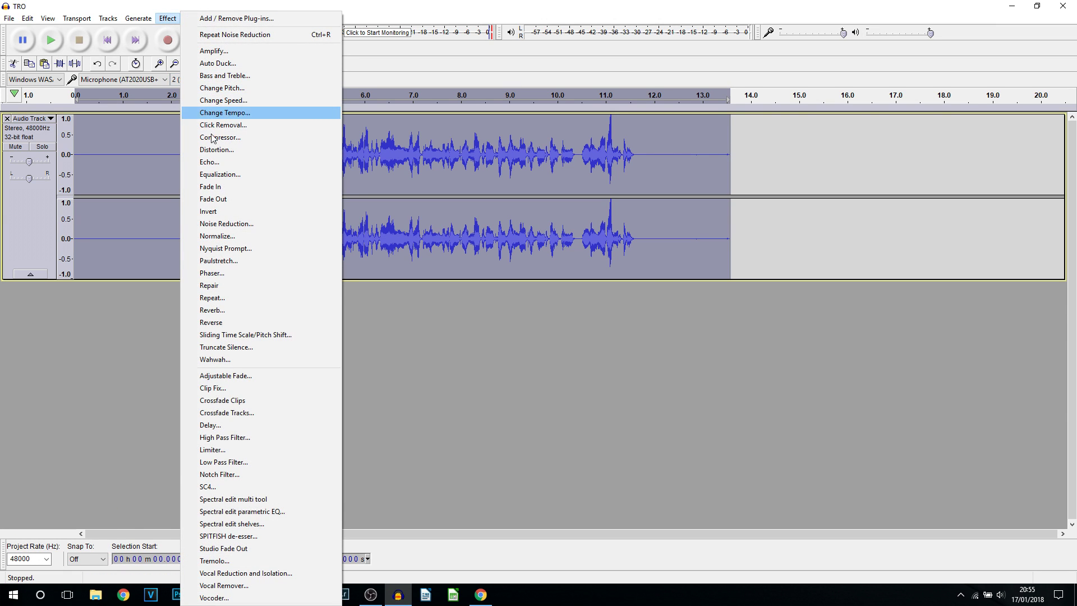
left_click(217, 236)
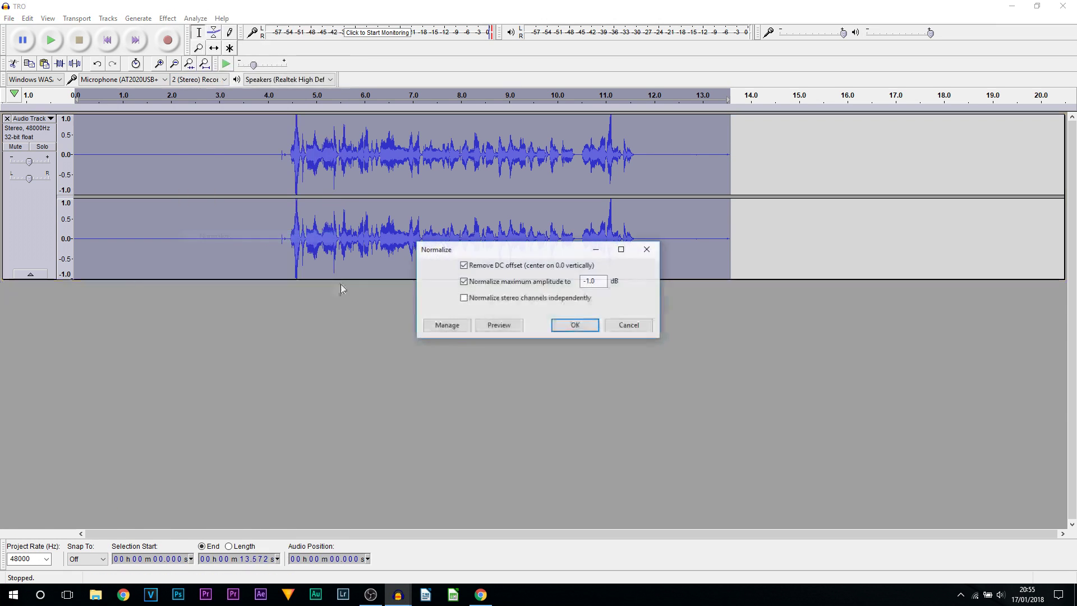
left_click(568, 328)
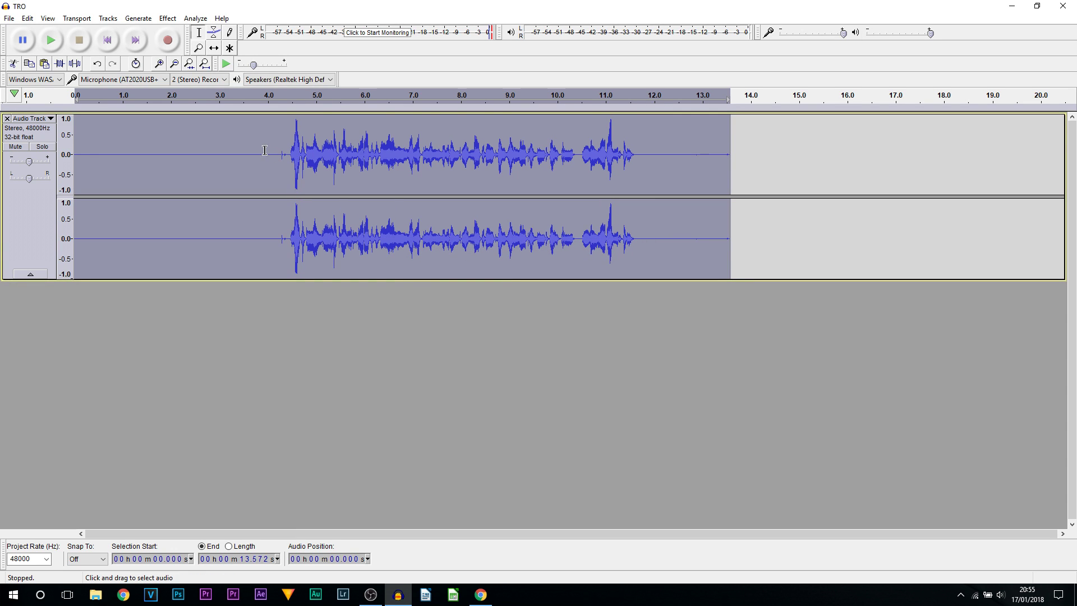
left_click(167, 19)
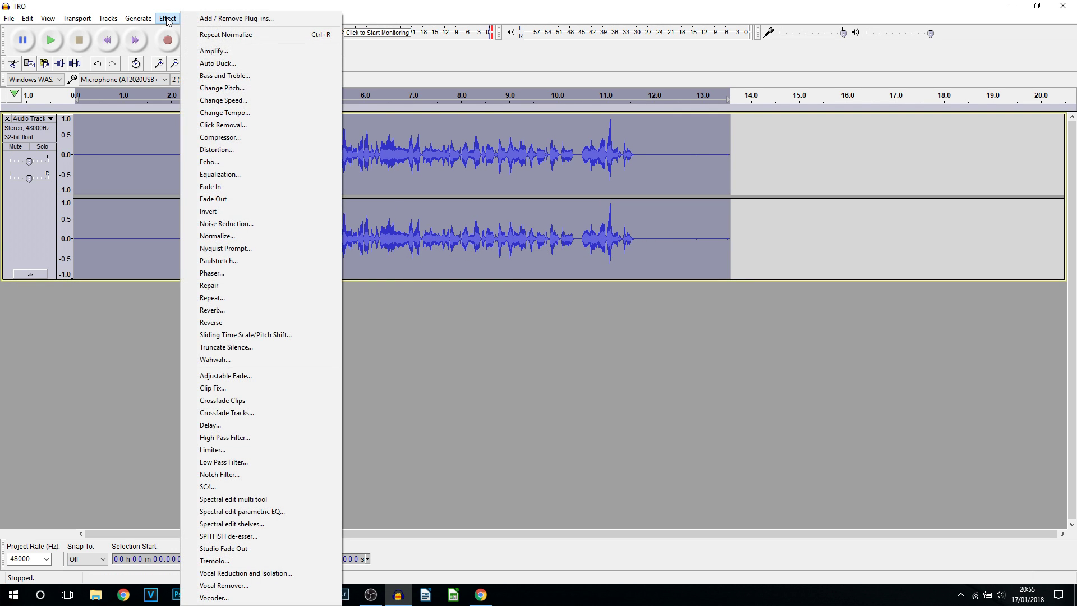
left_click(274, 140)
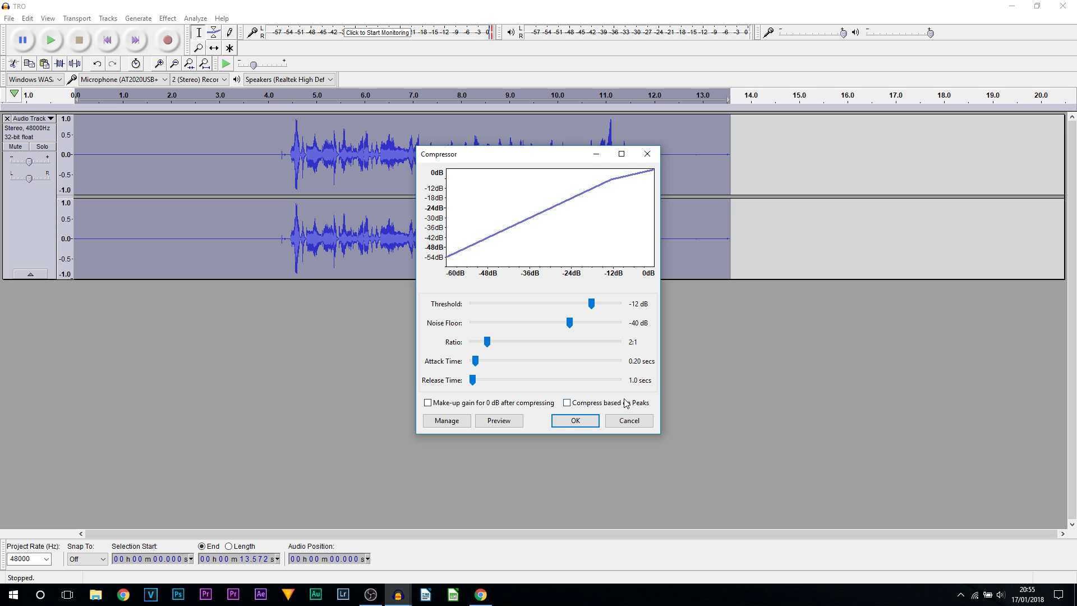
left_click(583, 423)
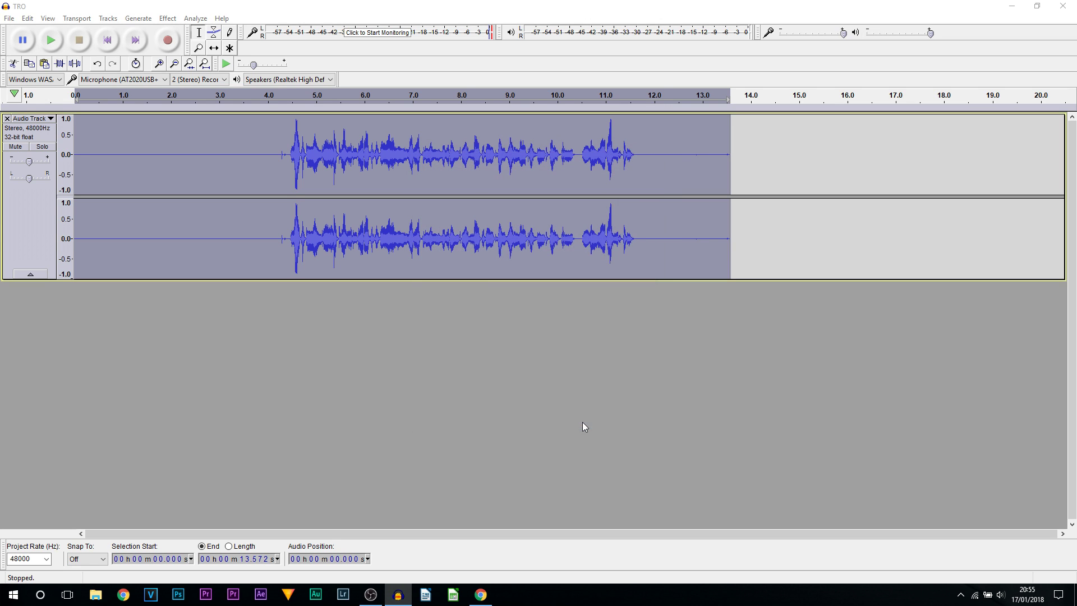
Step: Normalize the compressed track again to -1.0 dB
left_click(168, 18)
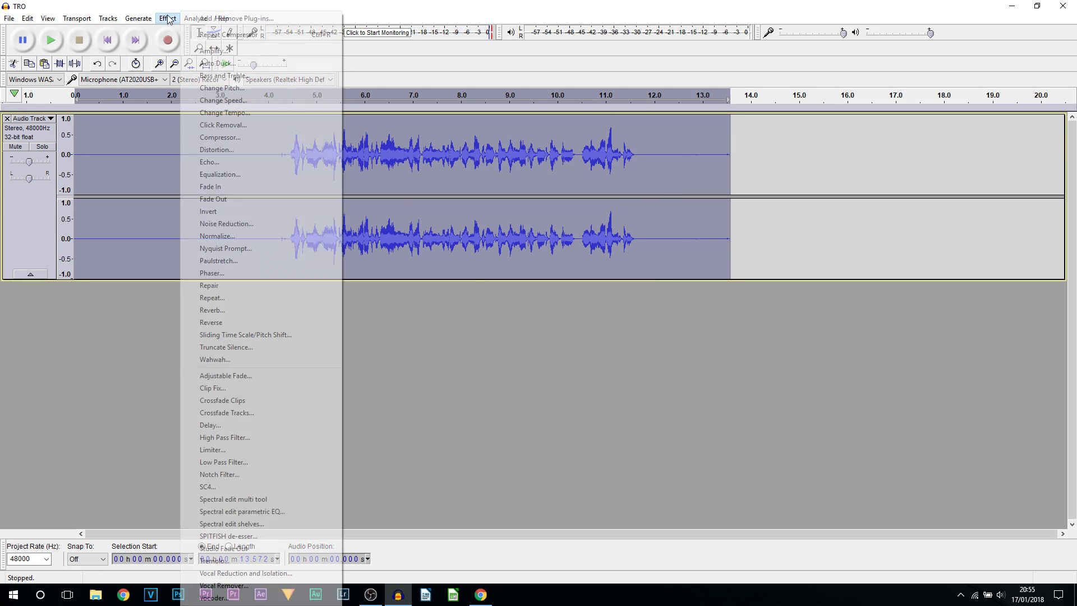
left_click(266, 236)
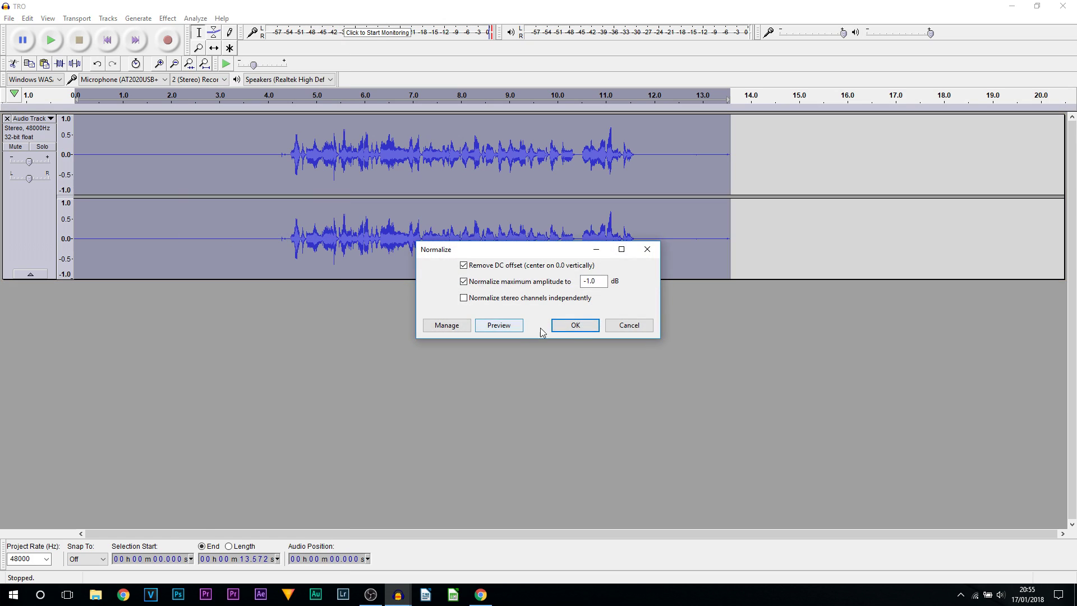
left_click(581, 325)
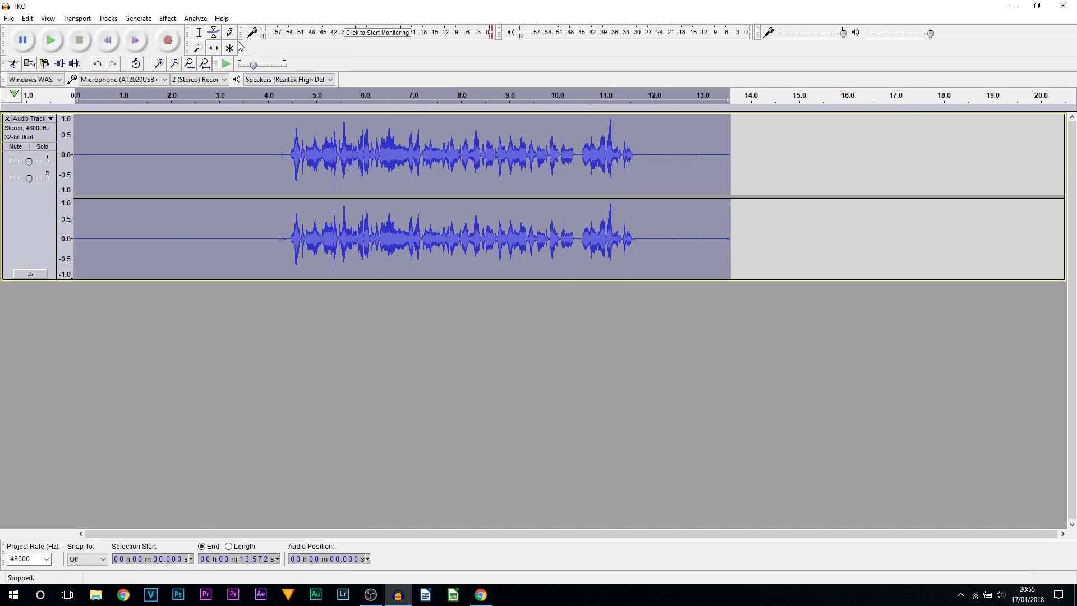
left_click(162, 20)
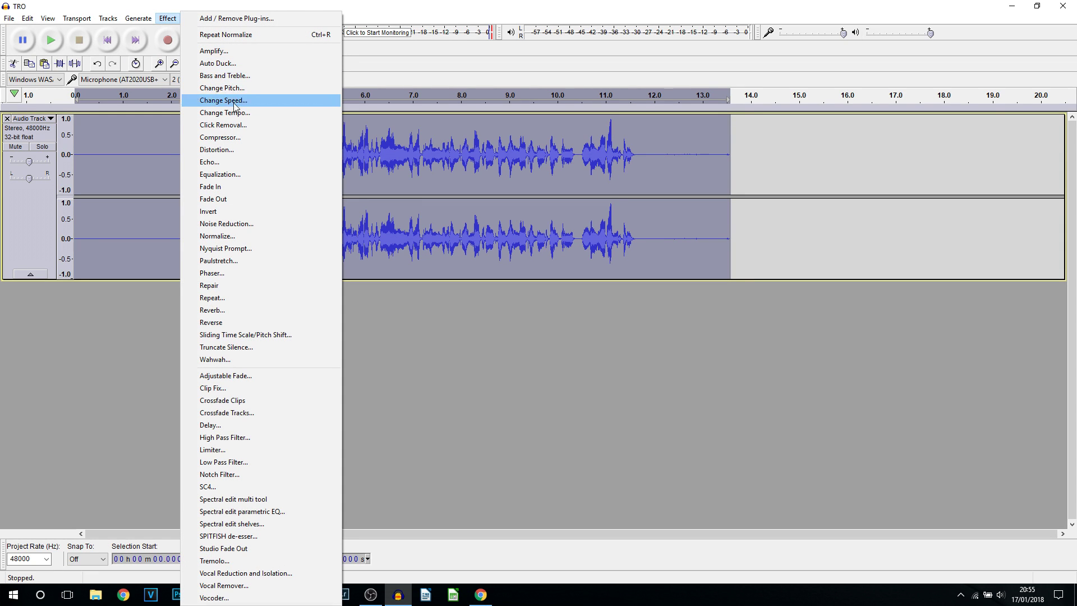
Step: In Equalization, try the Bass Boost and Bass VOICE preset curves
left_click(268, 177)
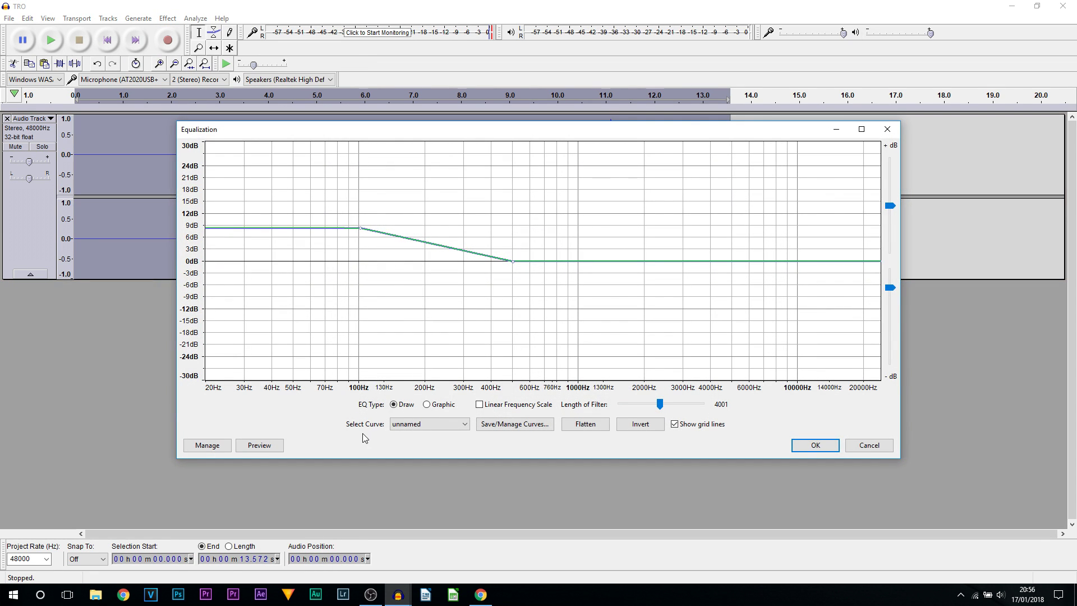
left_click(421, 427)
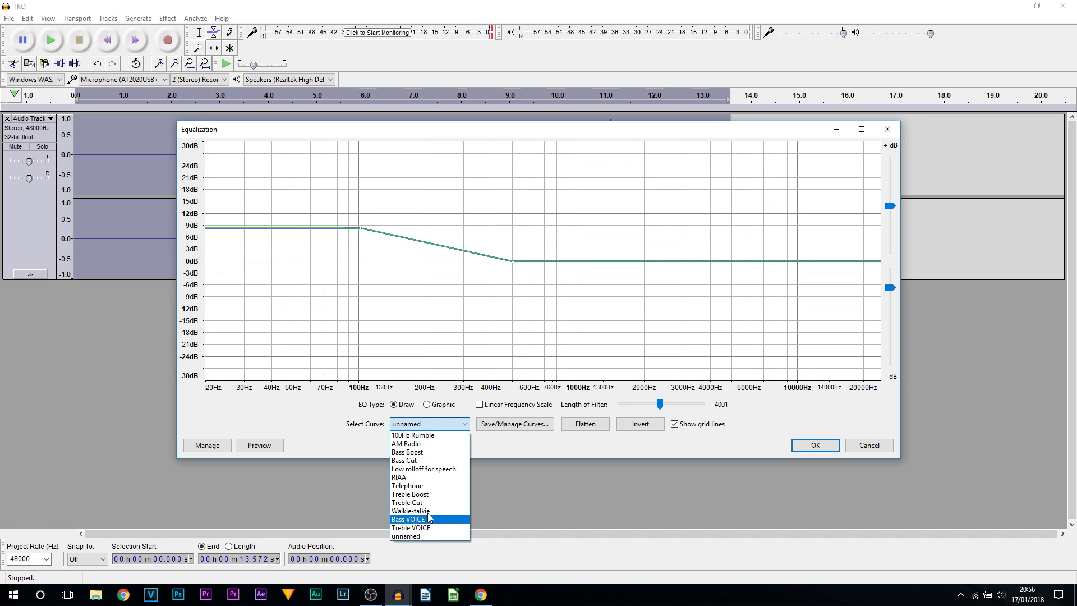
left_click(404, 452)
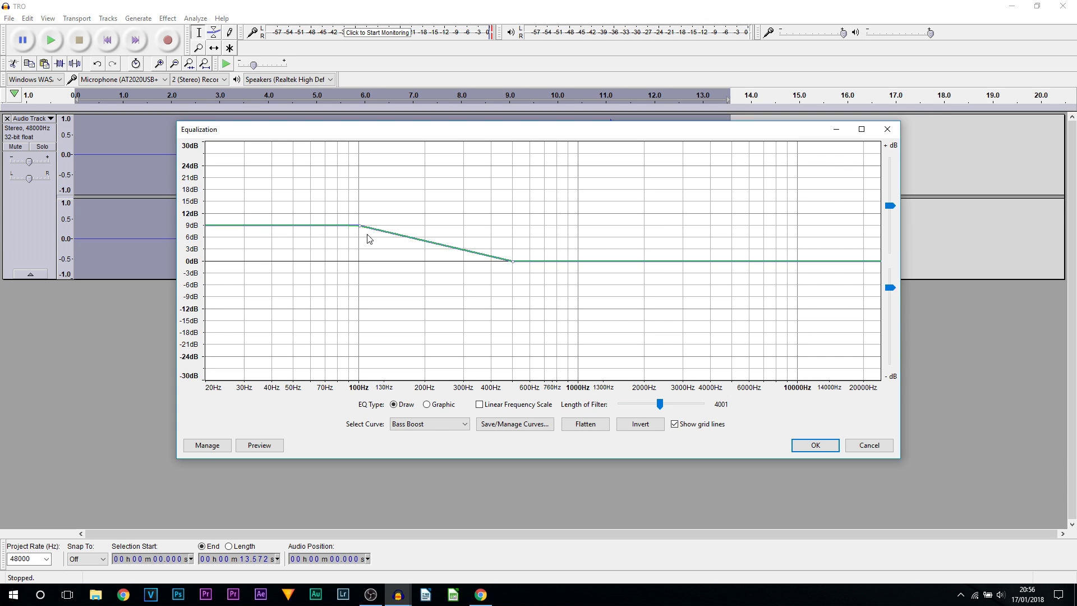
left_click(396, 430)
left_click(432, 520)
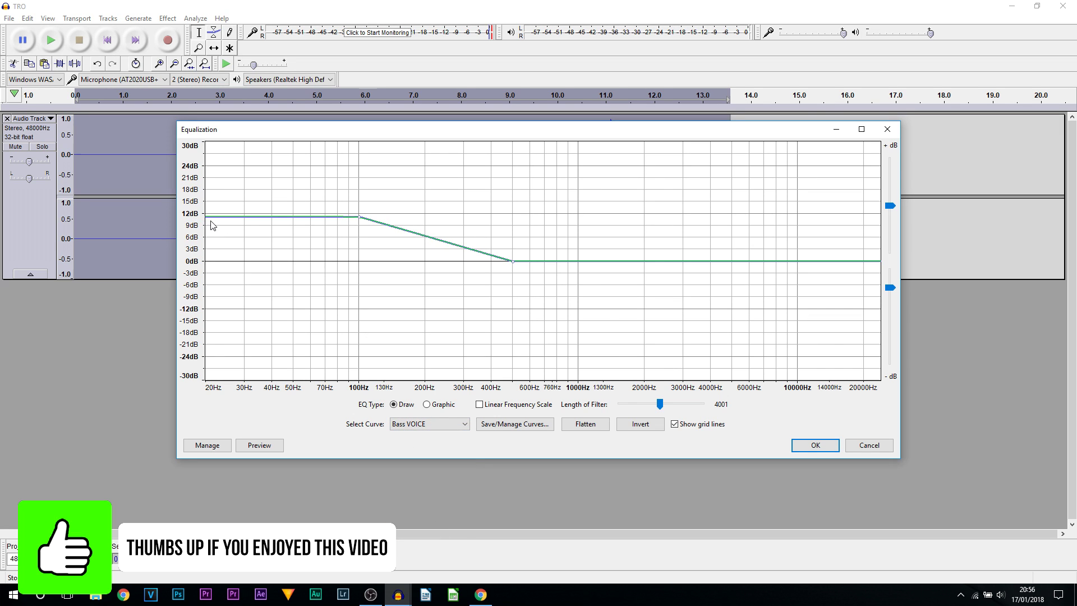
Step: Return to Bass Boost and lower its sub-100 Hz plateau to about 8.5 dB
left_click(457, 424)
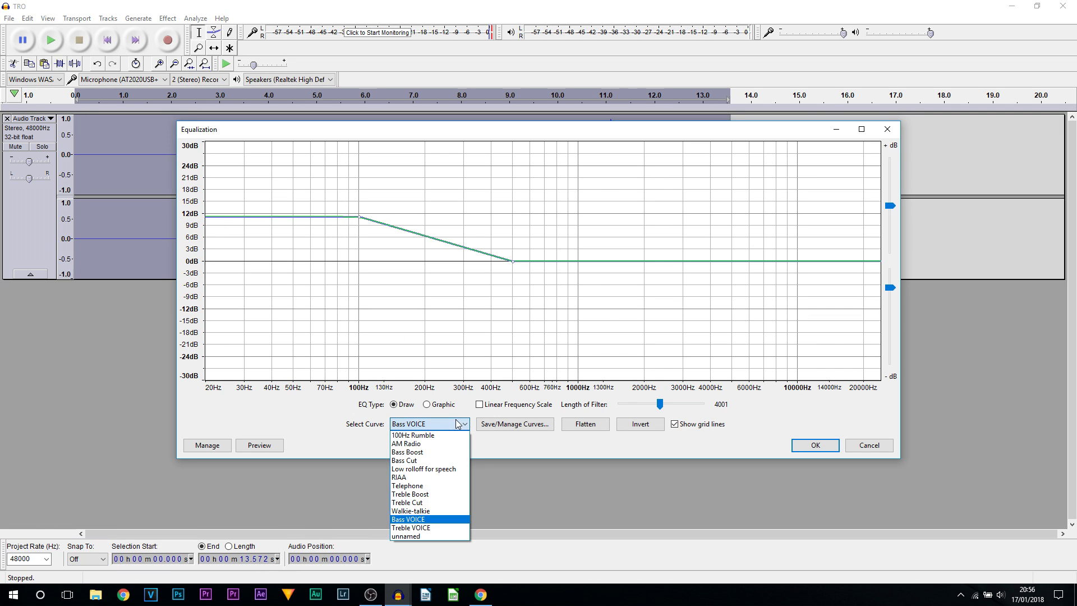
left_click(444, 457)
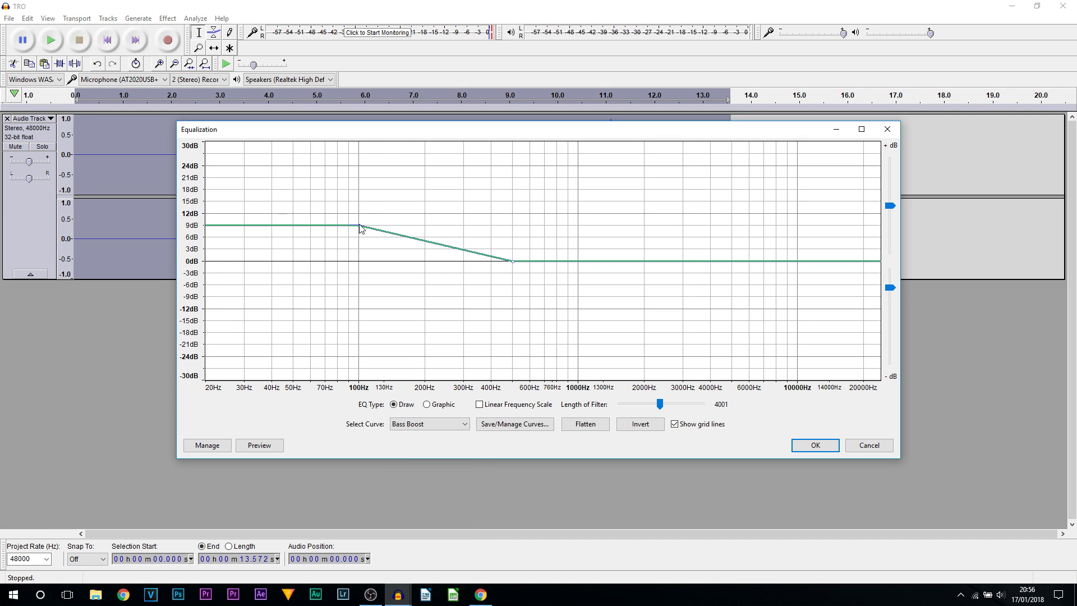
left_click_drag(360, 225, 357, 230)
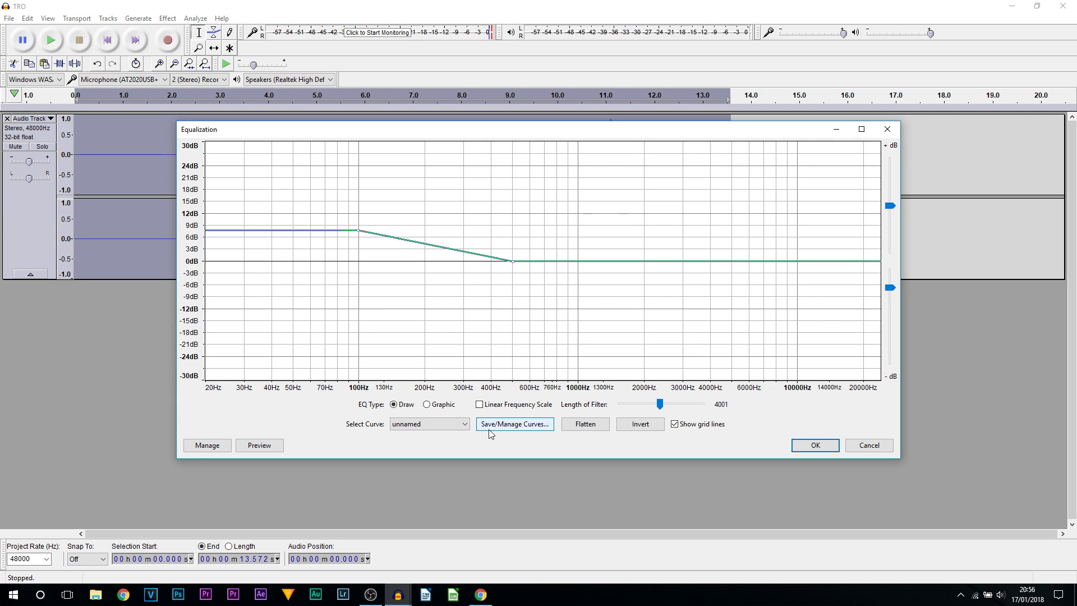
Step: Save the custom unnamed EQ curve as the preset TEST
left_click(517, 429)
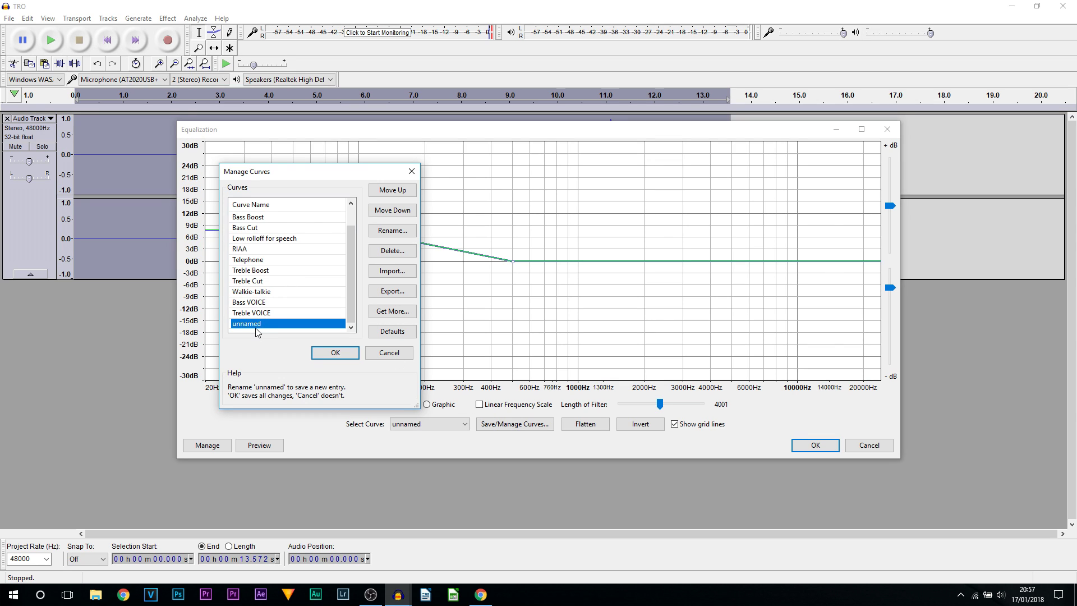
left_click(395, 236)
type("TEST")
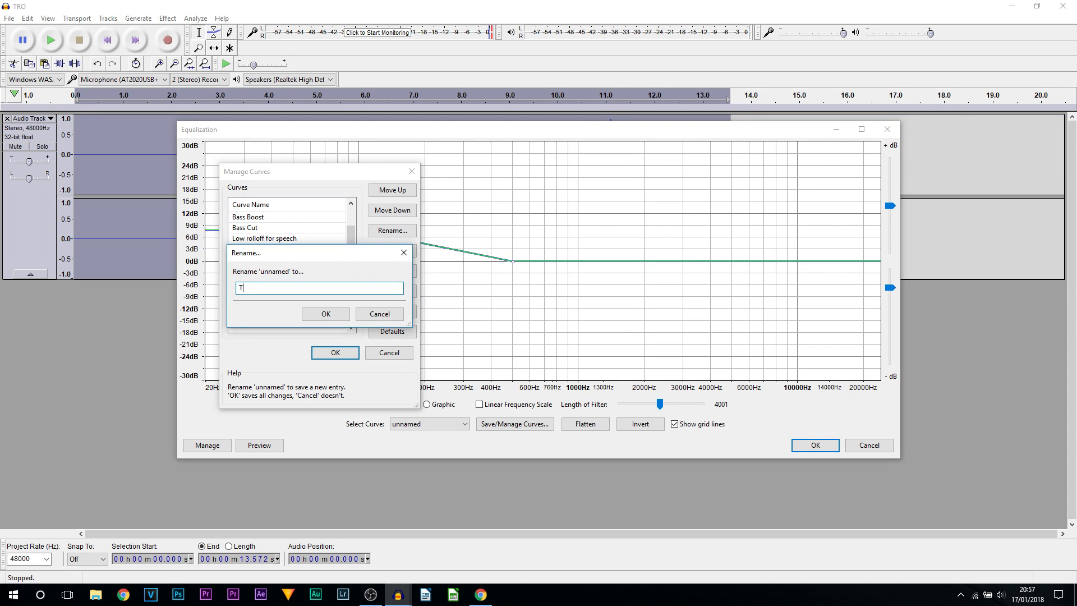
left_click(342, 313)
left_click(337, 352)
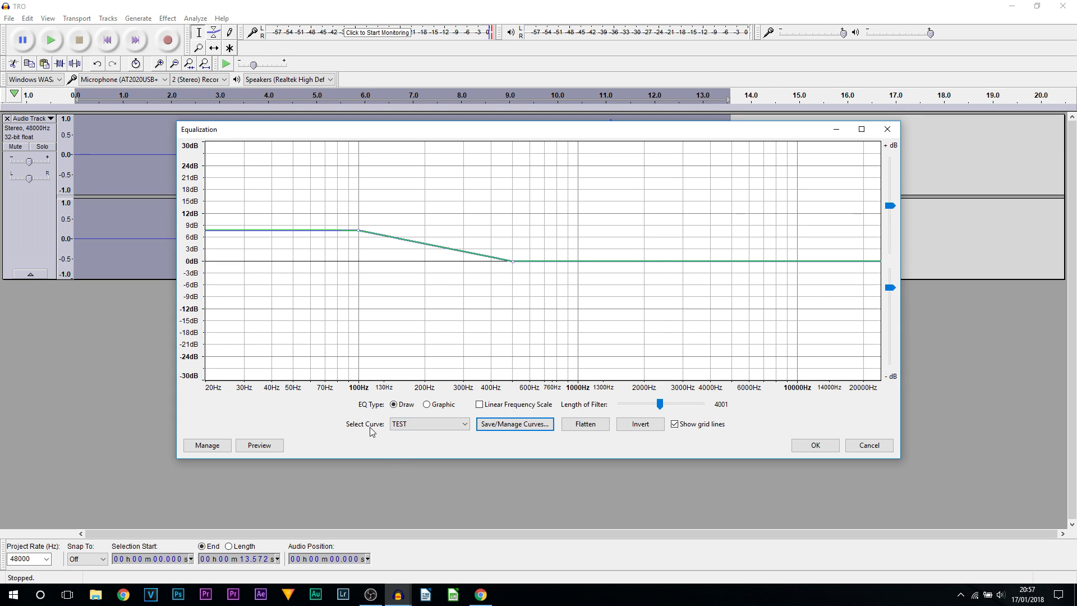
Step: Apply the Bass VOICE equalization curve to the whole track
left_click(439, 425)
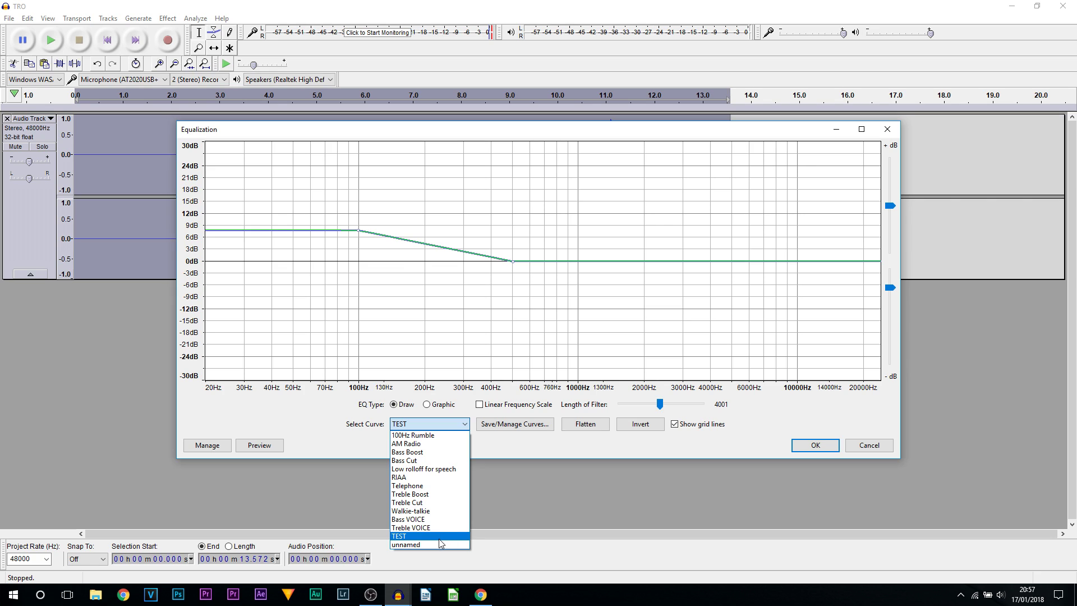
left_click(432, 452)
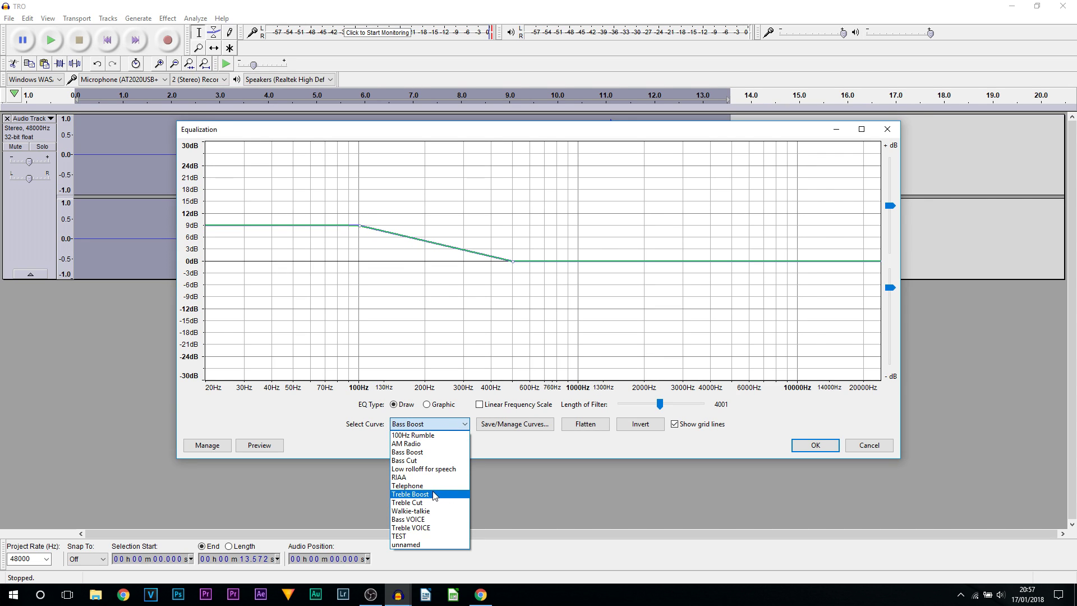
left_click(431, 520)
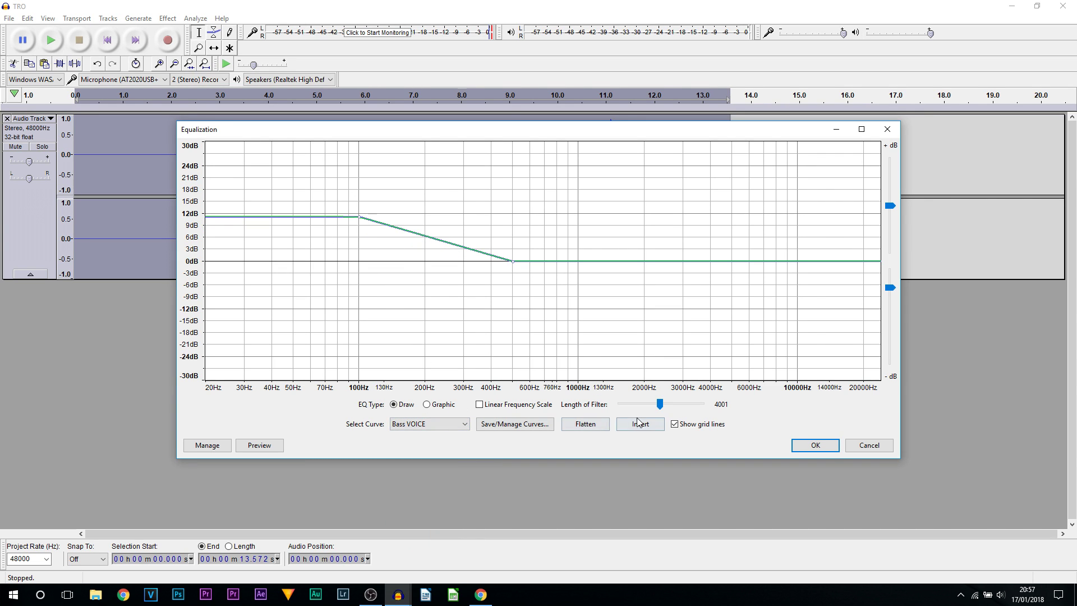
left_click(816, 445)
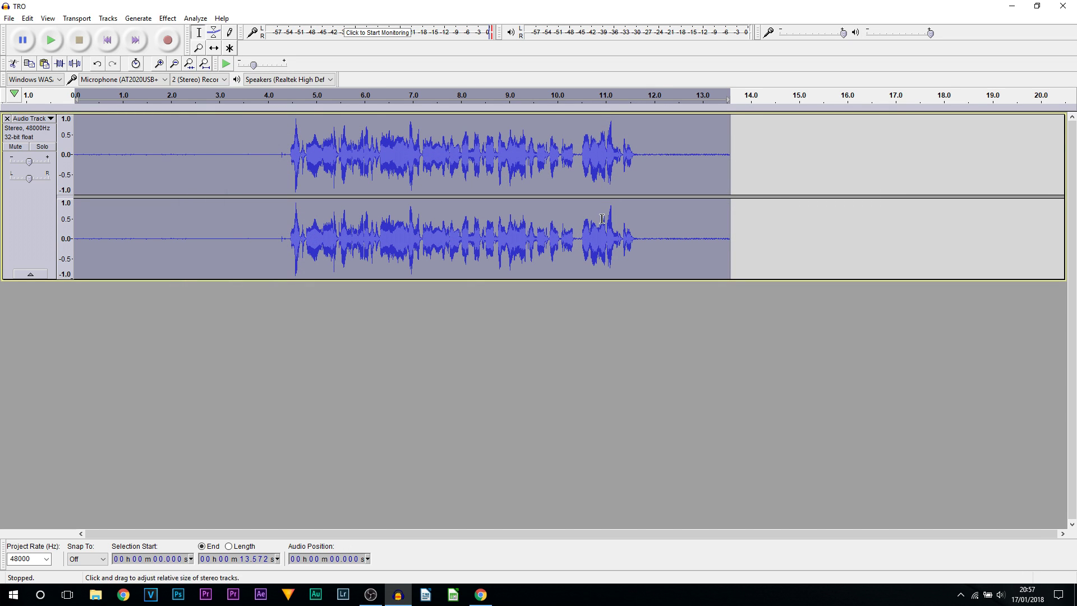
Step: Normalize the equalized track to -1.0 dB with DC offset removed, then deselect it
left_click(161, 21)
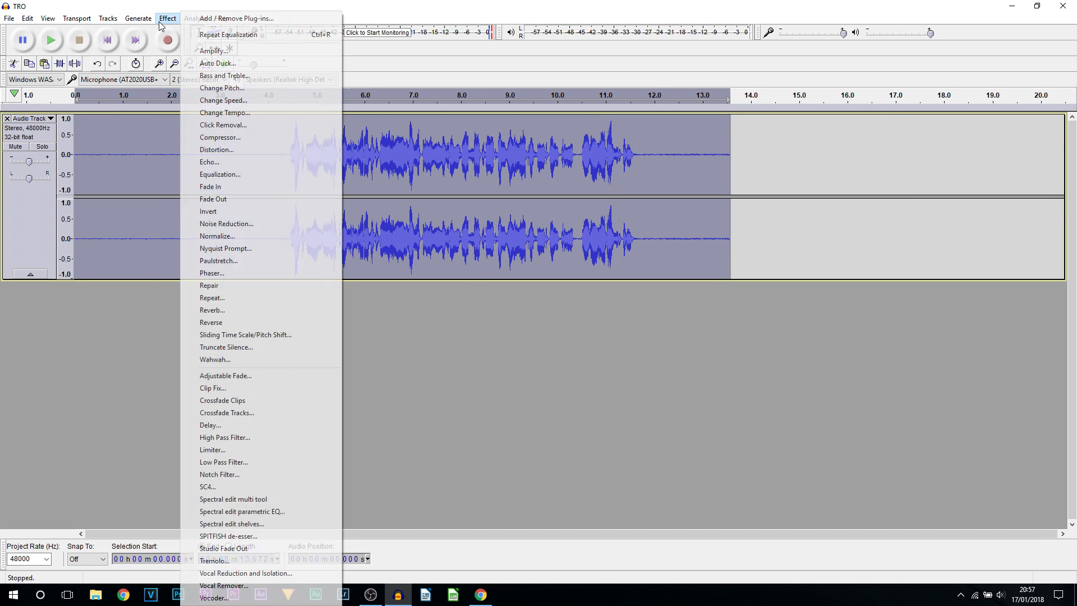
left_click(238, 236)
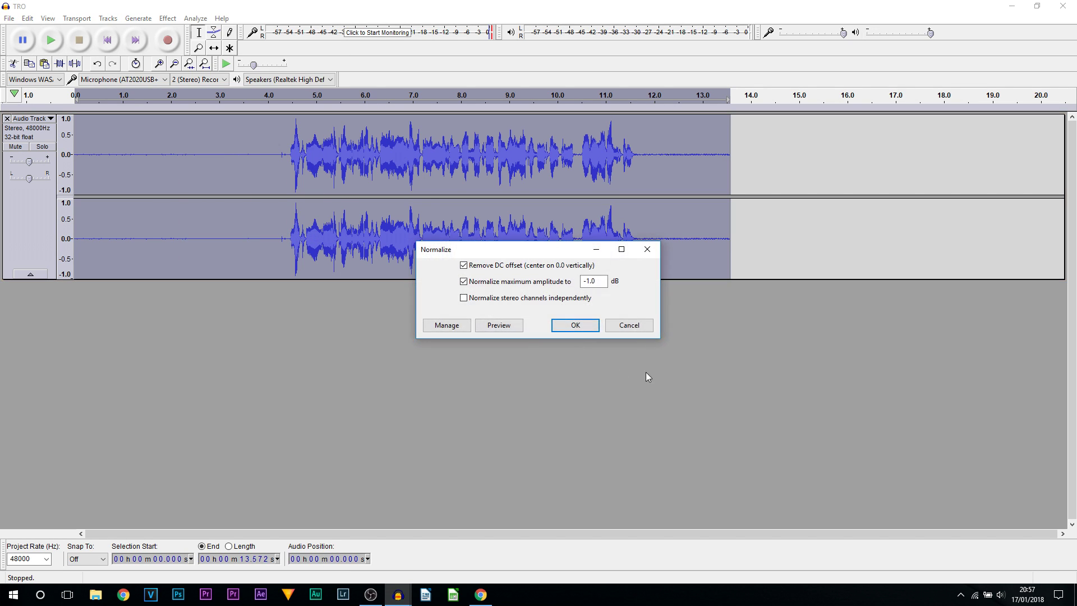
left_click(576, 327)
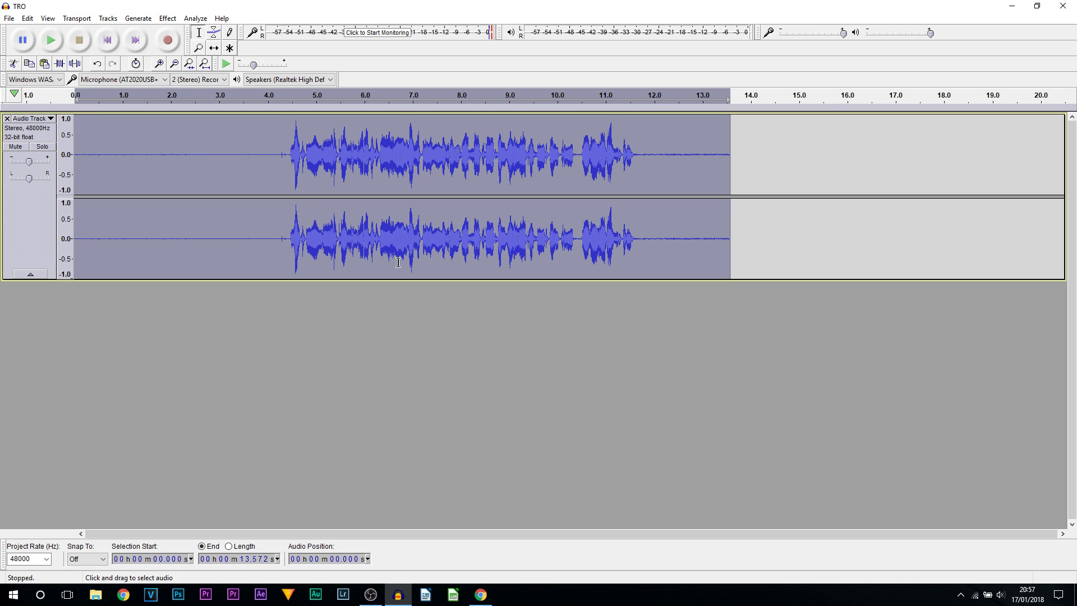
left_click(699, 258)
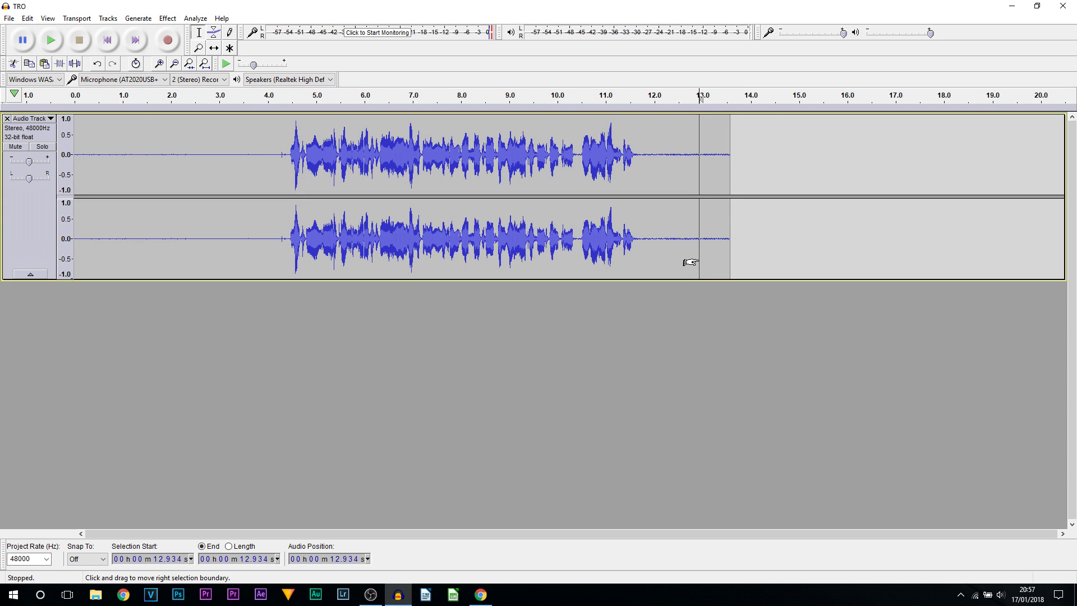